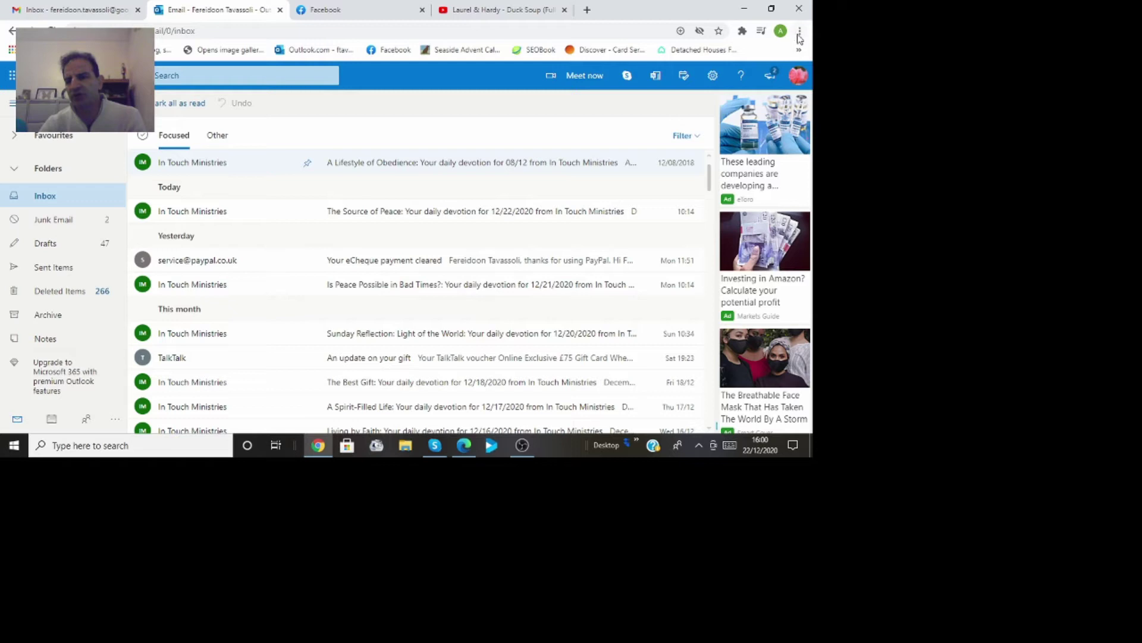
Step: Open Chrome Settings from the three-dot menu and search the settings for 'pop'
{"action": "left_click", "coordinate": [803, 32]}
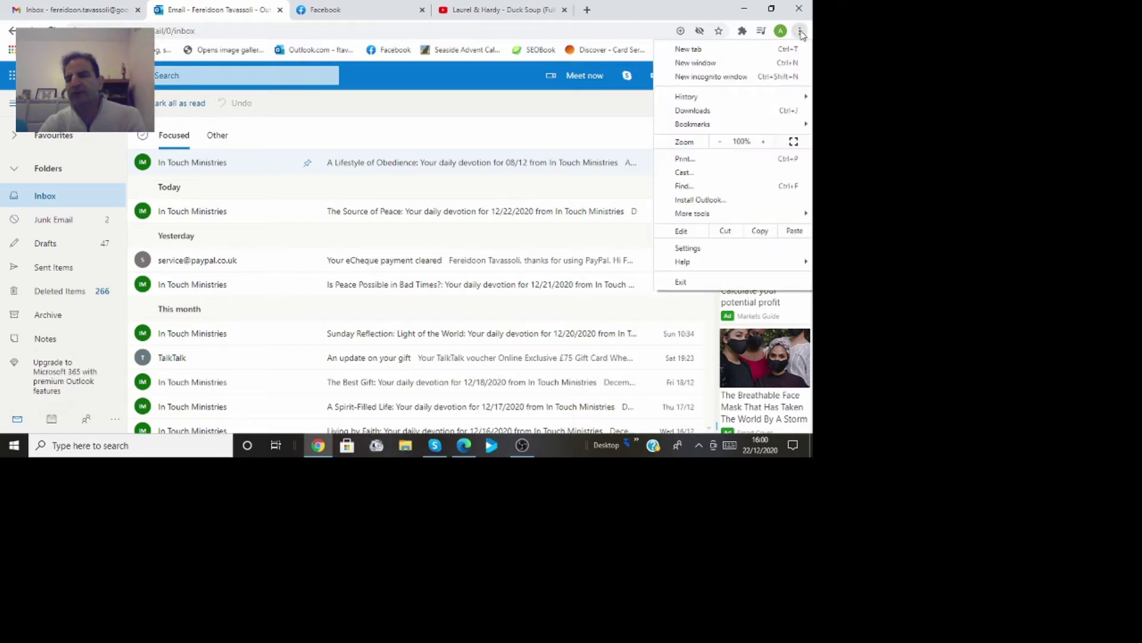
{"action": "left_click", "coordinate": [712, 249]}
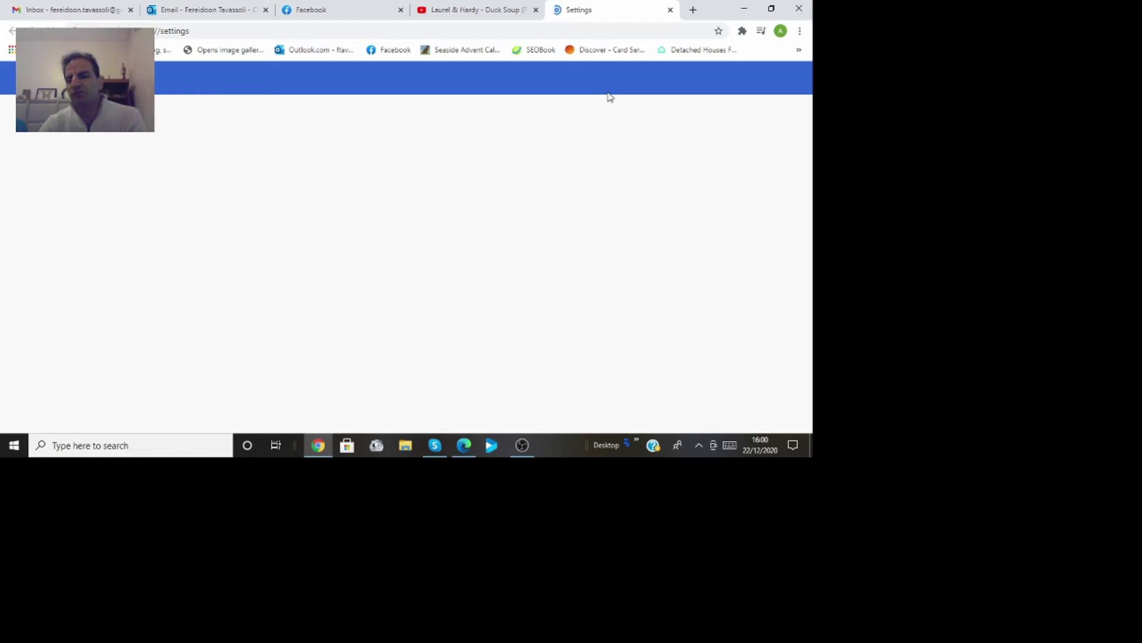
{"action": "left_click", "coordinate": [330, 78]}
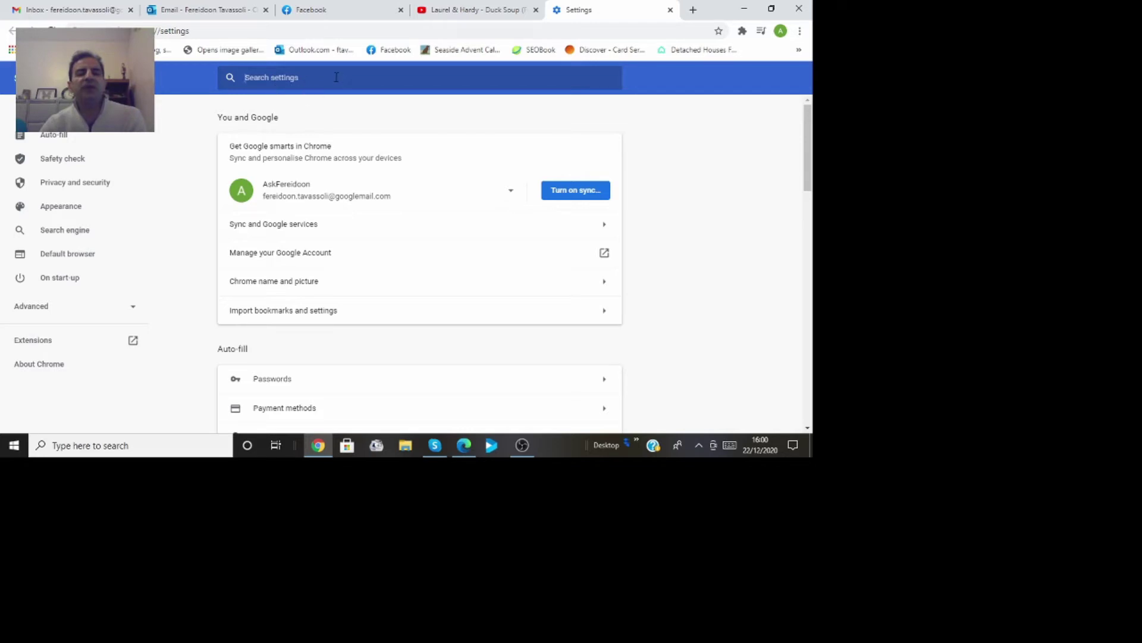
{"action": "type", "text": "pop"}
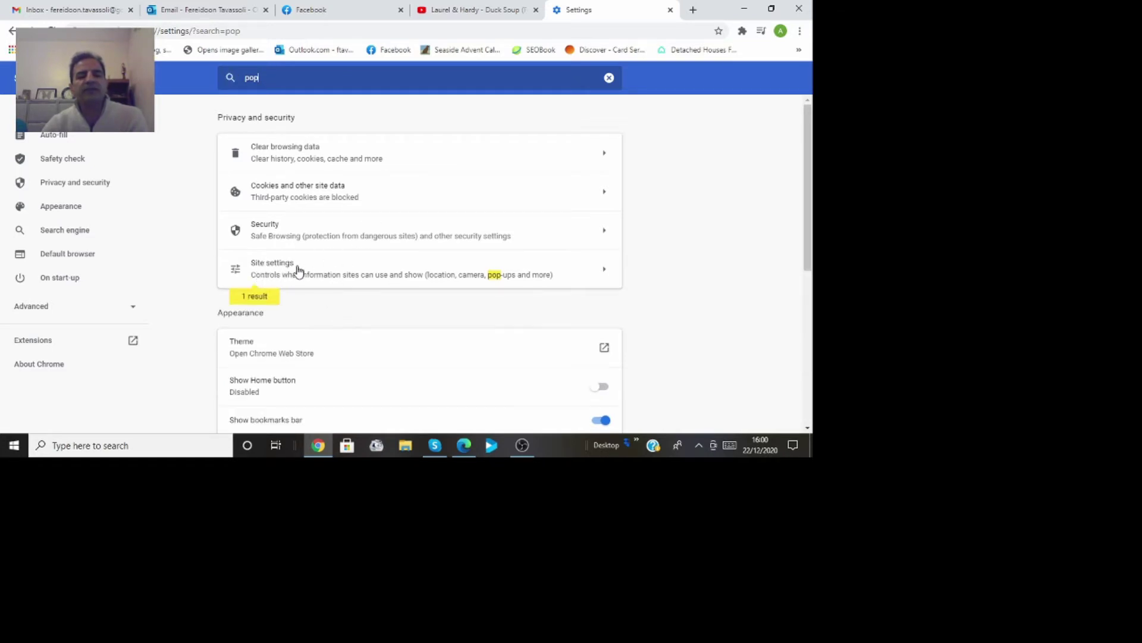
Step: Open Pop-ups and redirects under Site settings to view the outlook.live.com block entry
{"action": "left_click", "coordinate": [327, 273]}
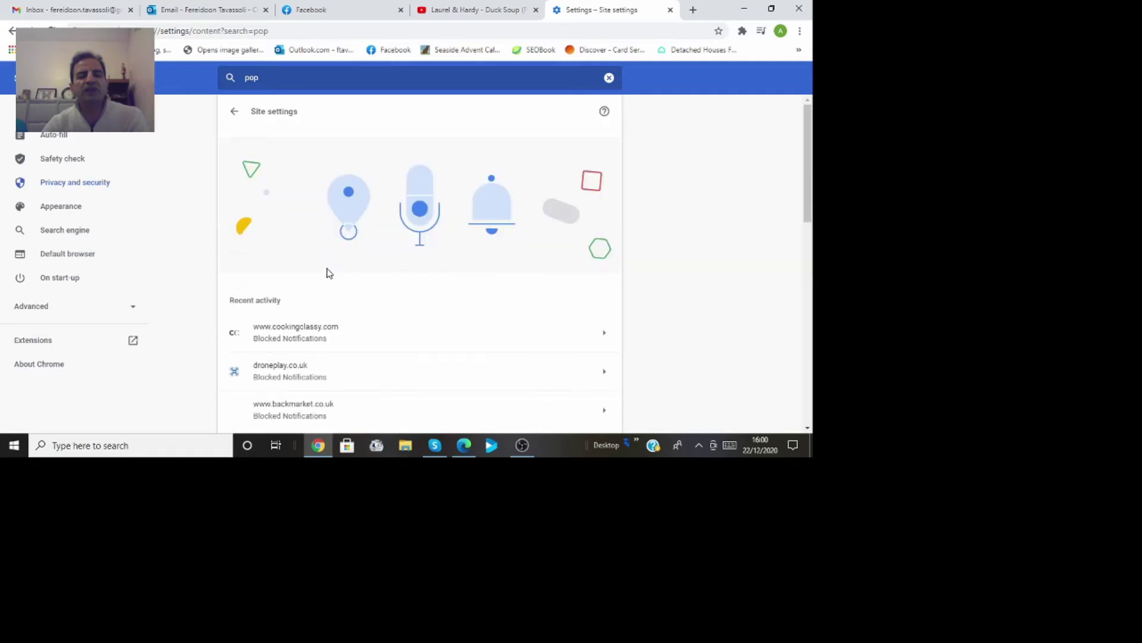
{"action": "left_click_drag", "start_coordinate": [812, 202], "coordinate": [814, 413]}
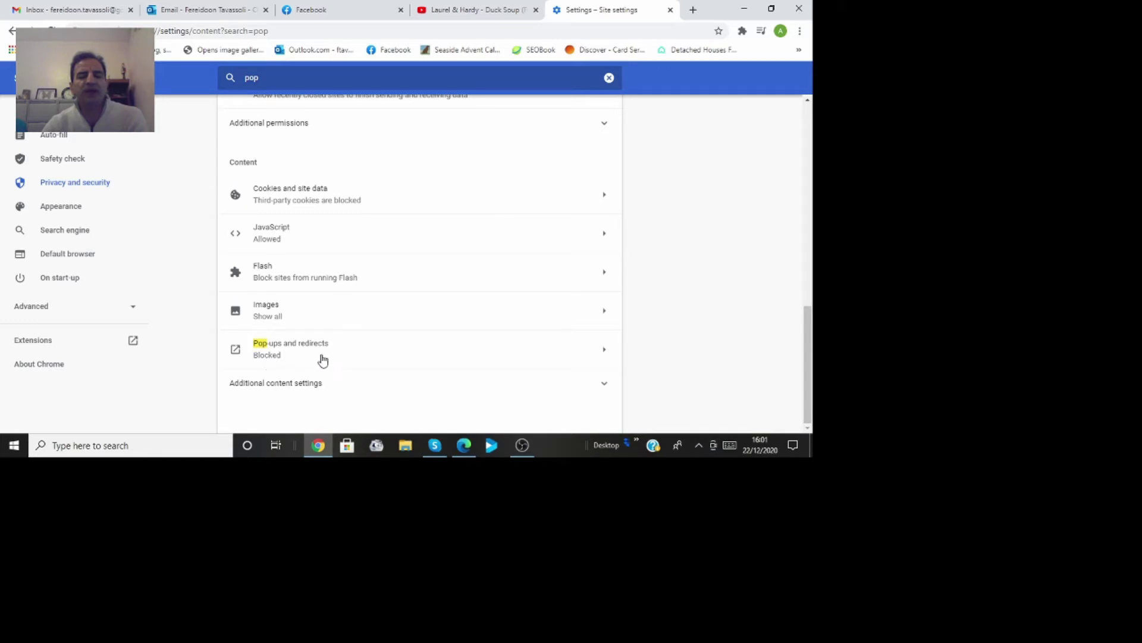
{"action": "left_click", "coordinate": [611, 352]}
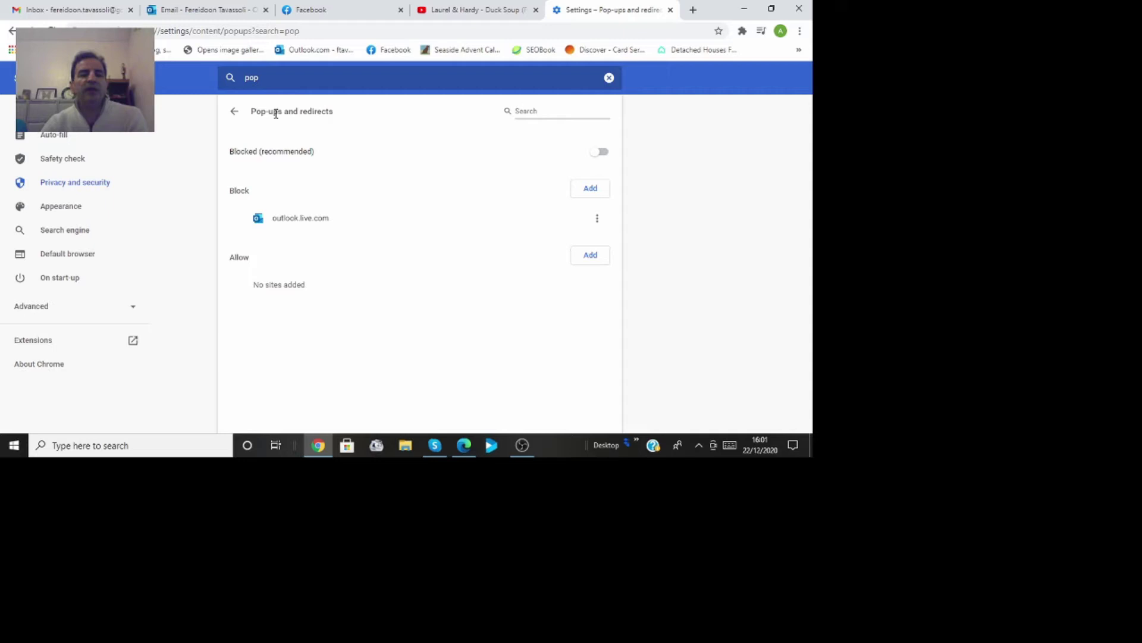
{"action": "left_click", "coordinate": [233, 111]}
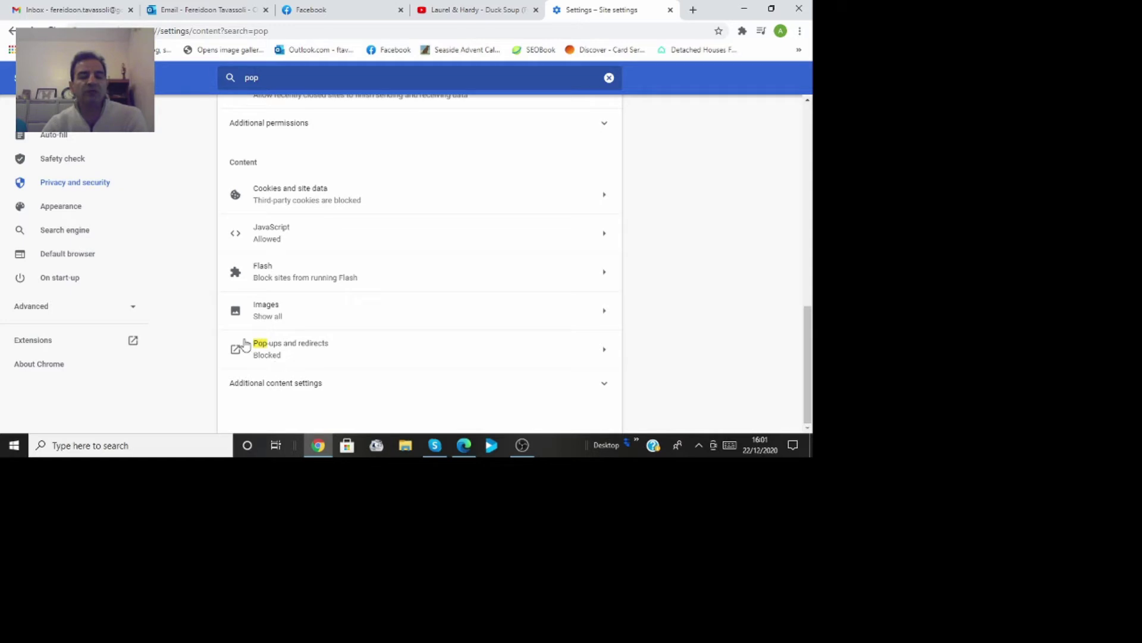
{"action": "left_click", "coordinate": [602, 355]}
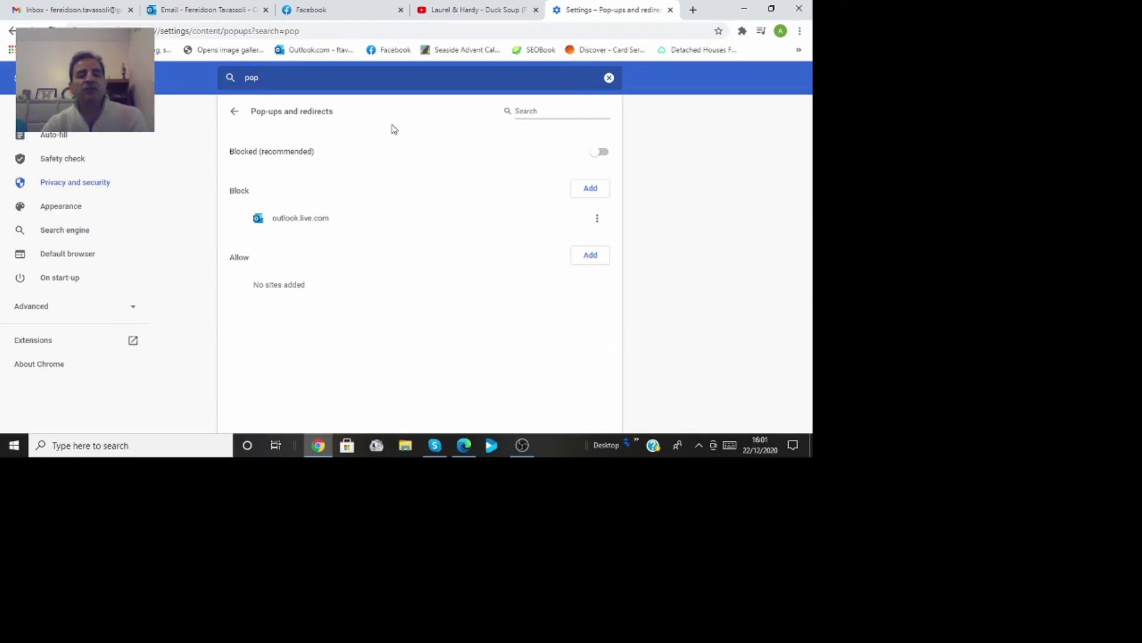
{"action": "left_click", "coordinate": [236, 113]}
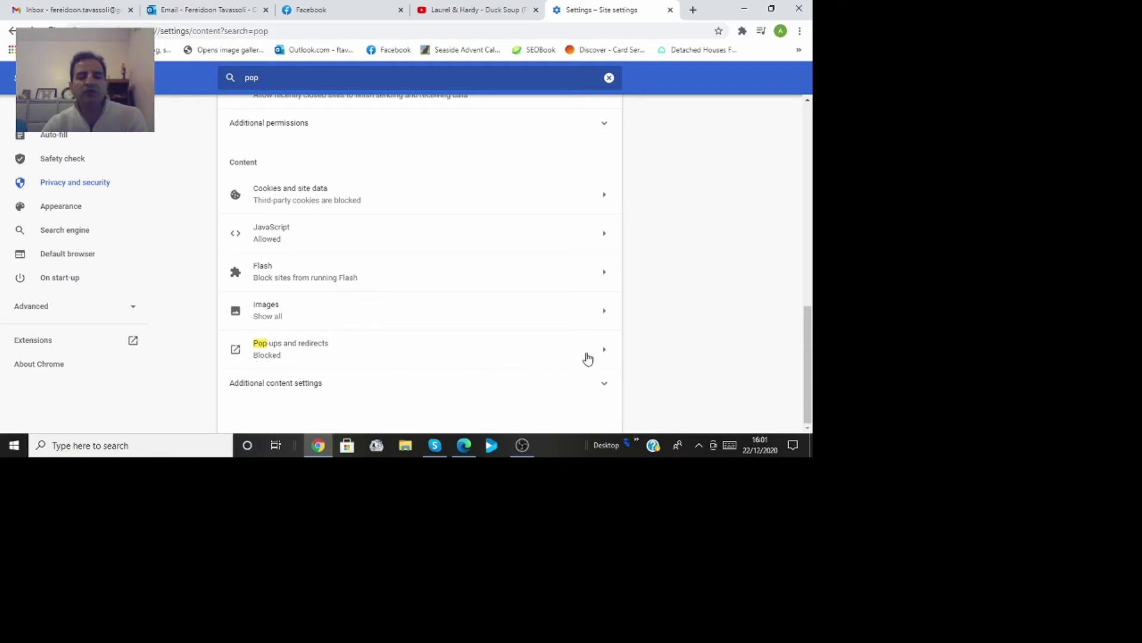
{"action": "left_click", "coordinate": [600, 359]}
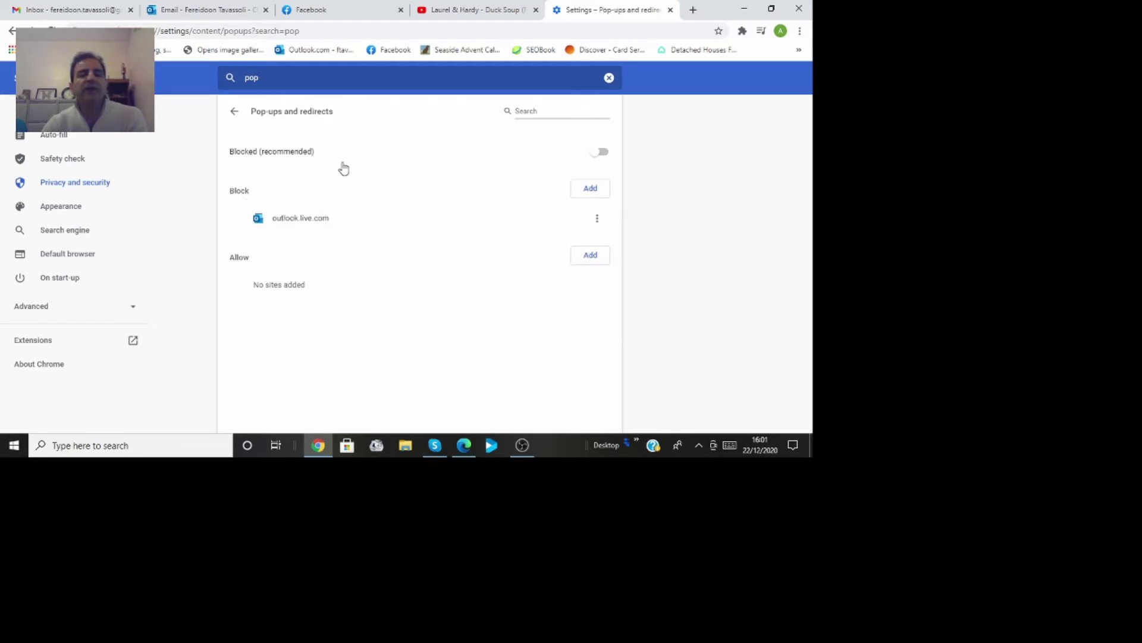
Step: Toggle pop-ups back to blocked, cancel Add a site, keep outlook.live.com blocked, and clear the search
{"action": "left_click", "coordinate": [596, 158]}
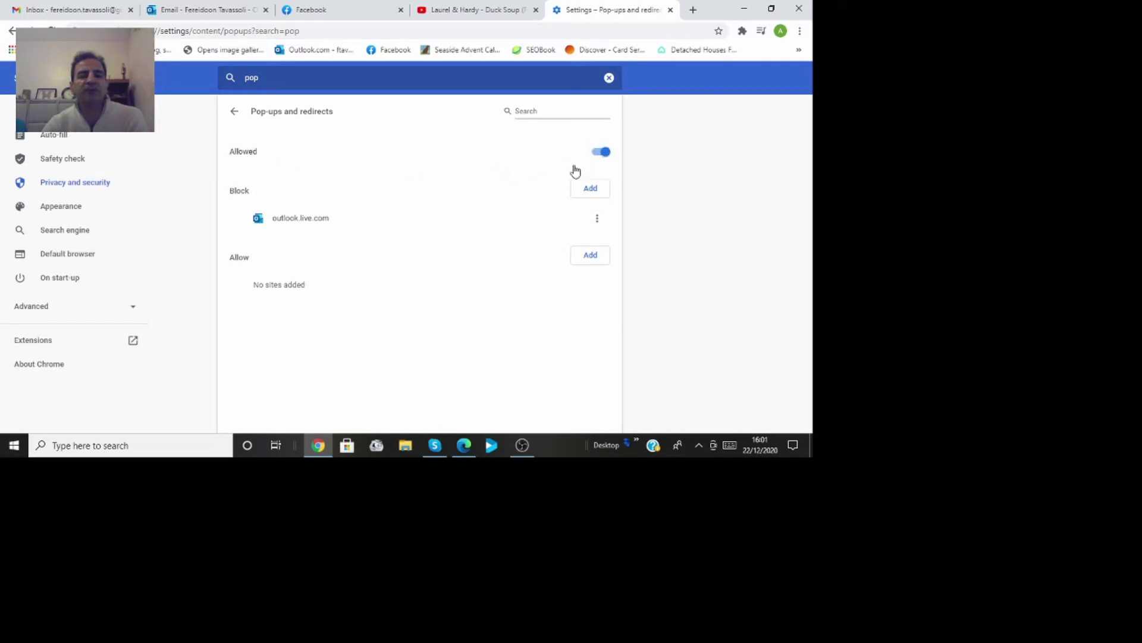
{"action": "left_click", "coordinate": [602, 153]}
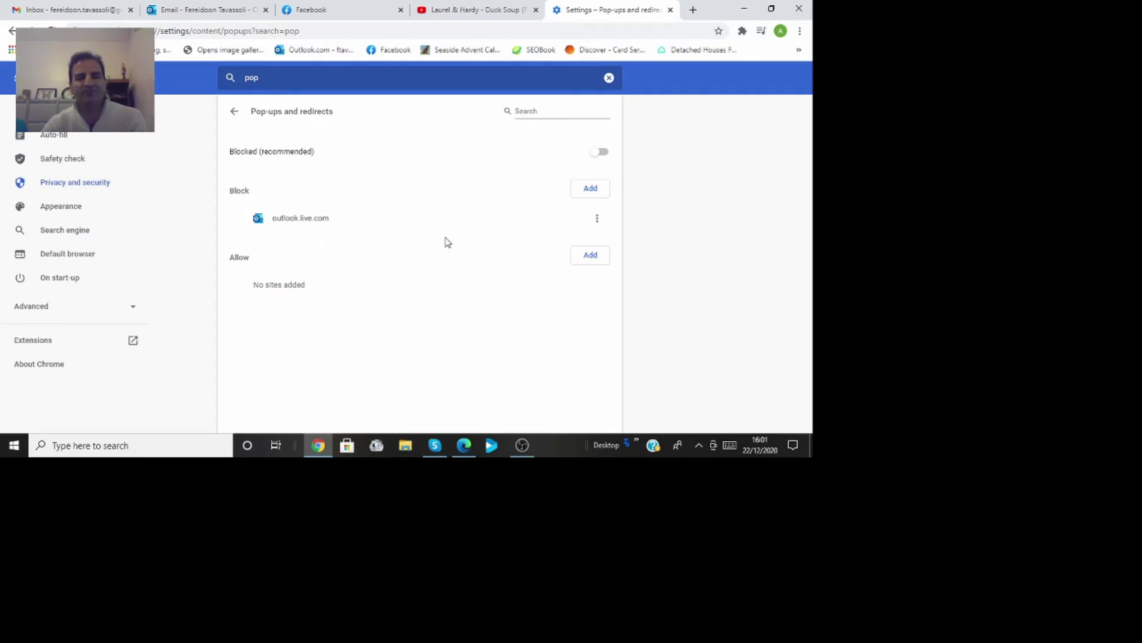
{"action": "left_click", "coordinate": [586, 191]}
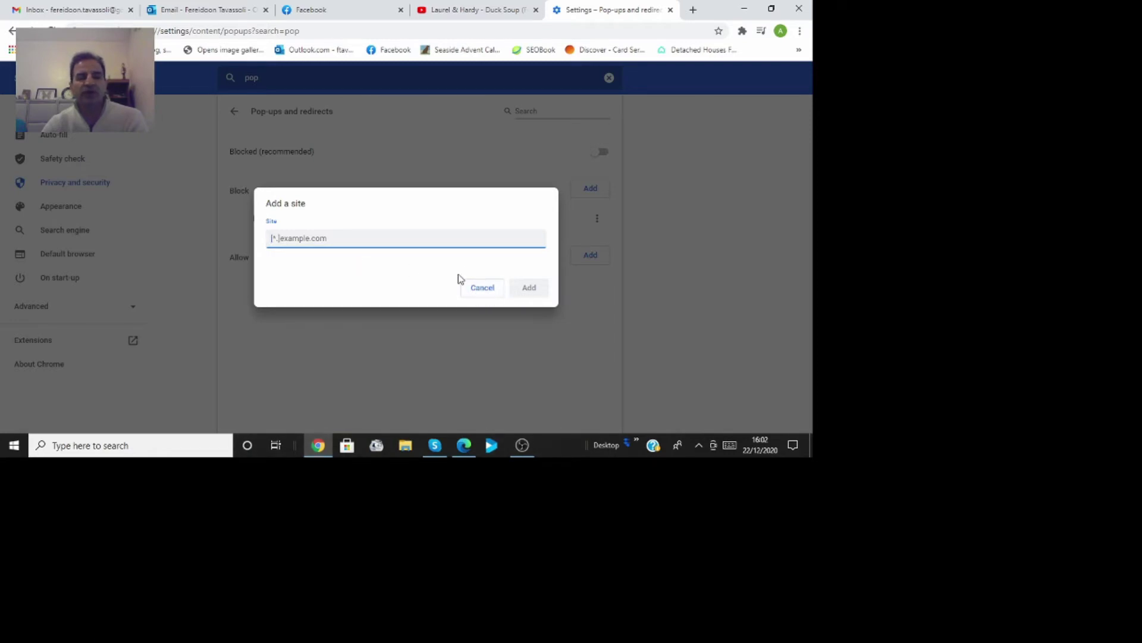
{"action": "left_click", "coordinate": [479, 292]}
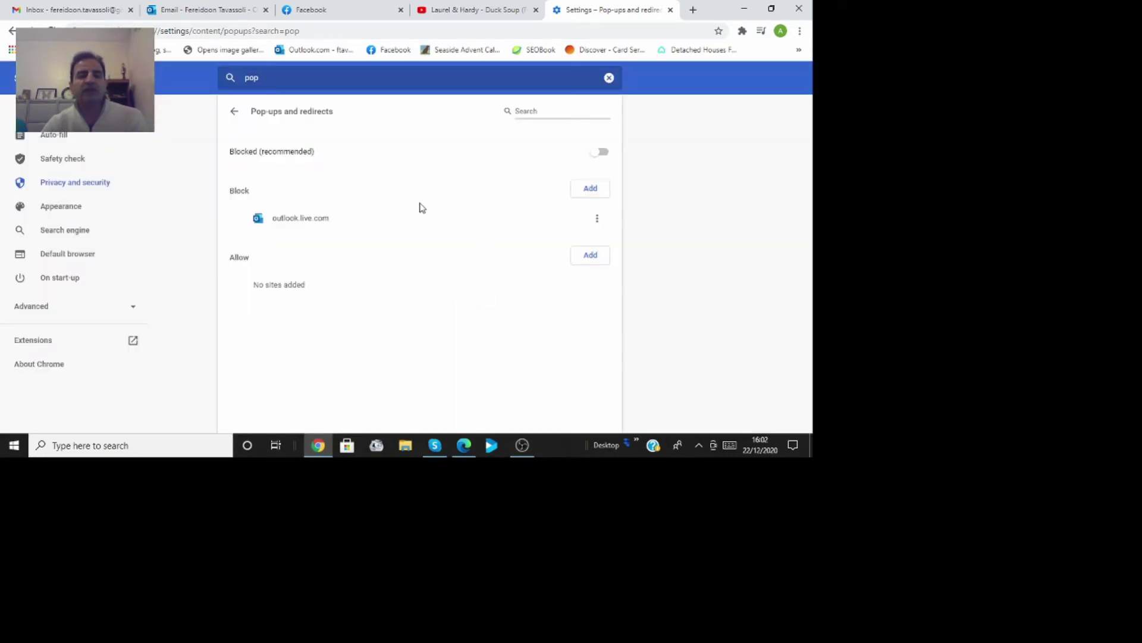
{"action": "left_click", "coordinate": [598, 221]}
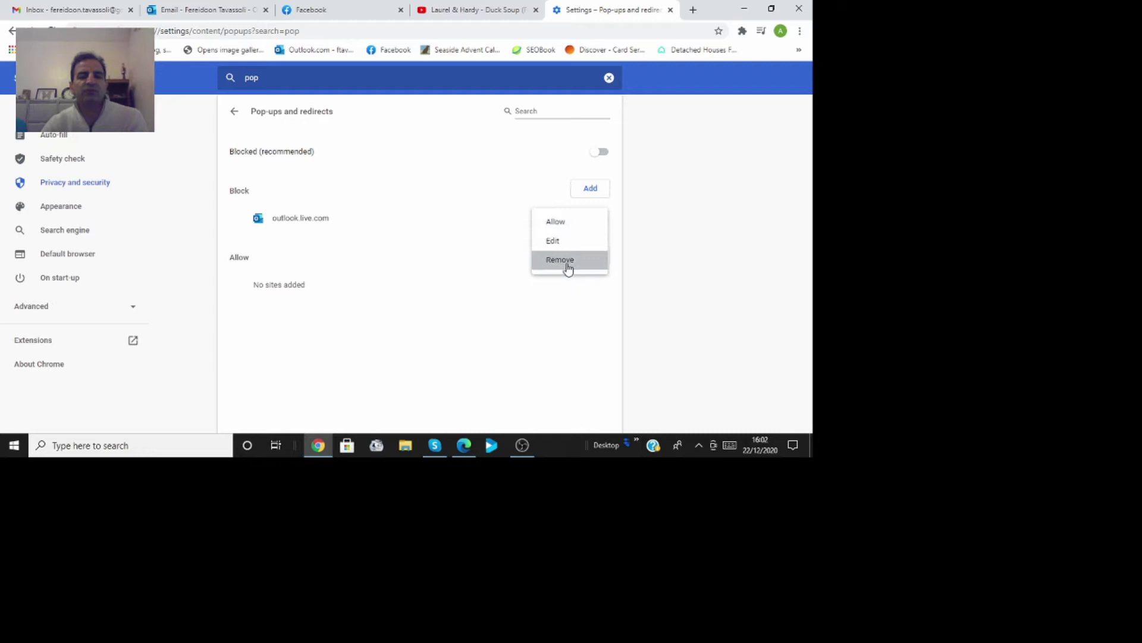
{"action": "left_click", "coordinate": [623, 206]}
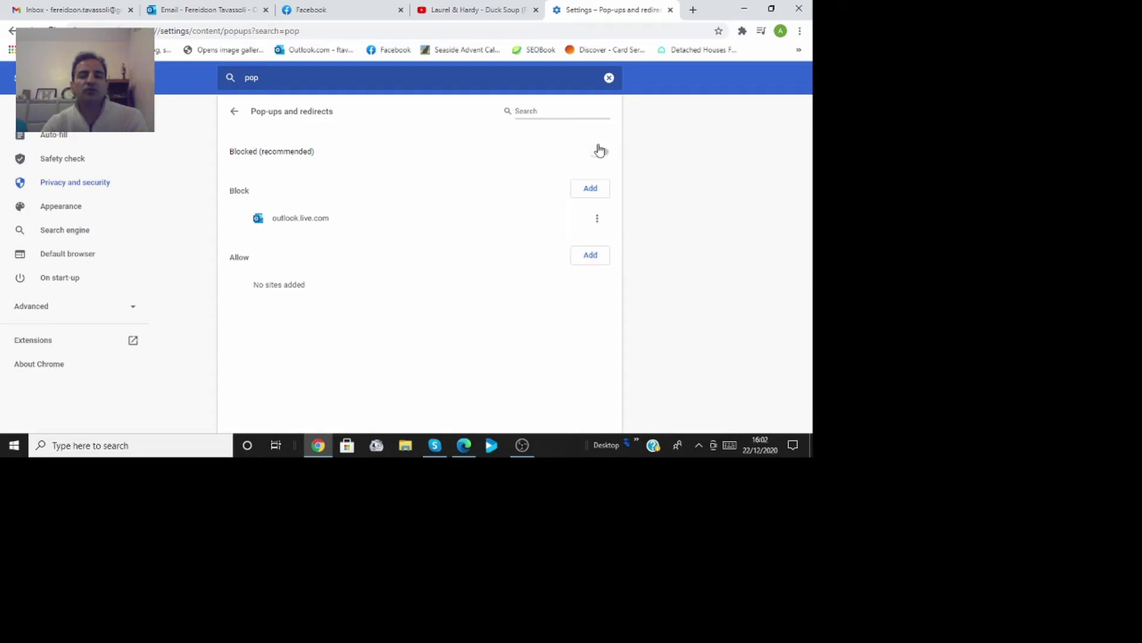
{"action": "left_click", "coordinate": [608, 79]}
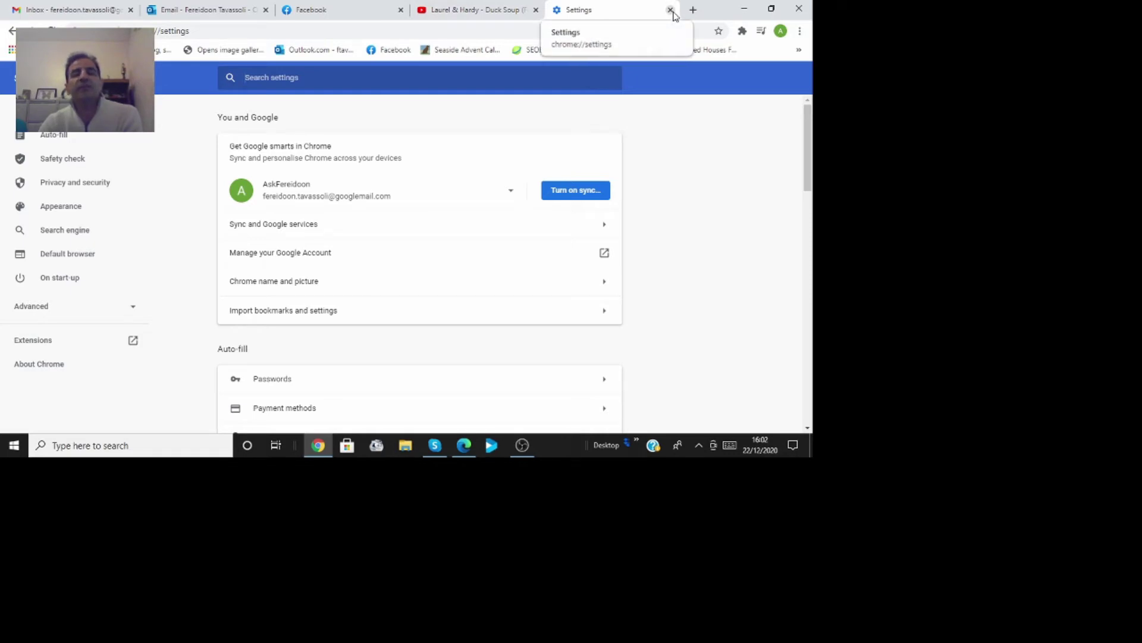
{"action": "left_click", "coordinate": [483, 32]}
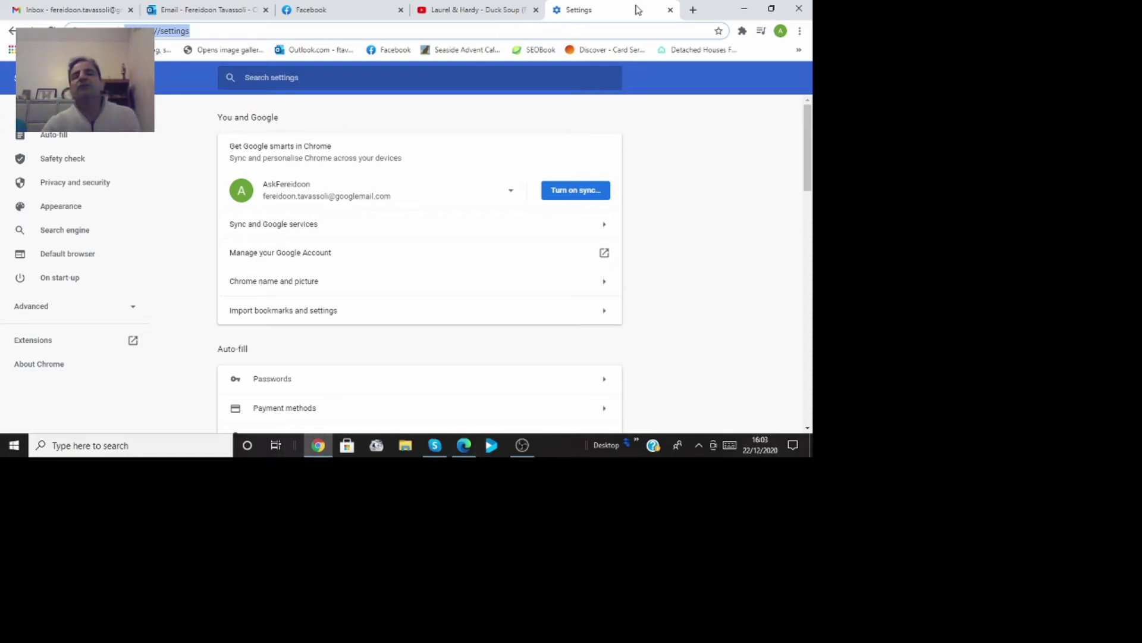
Step: Close the settings tab and run a Google search for 'add blocker extension'
{"action": "left_click", "coordinate": [670, 10]}
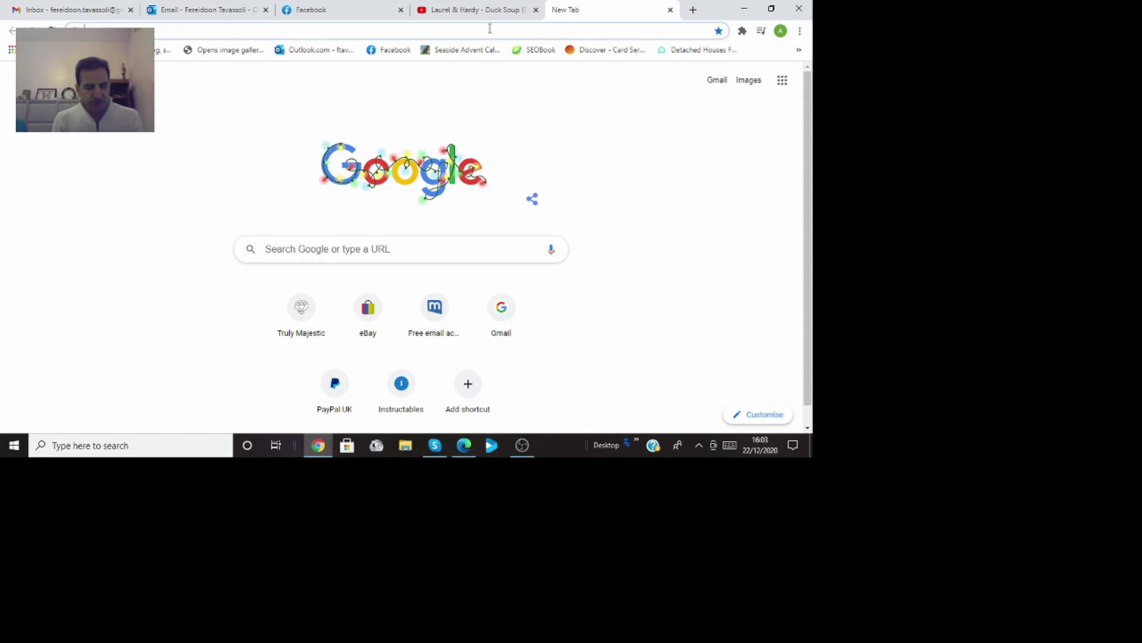
{"action": "type", "text": "add"}
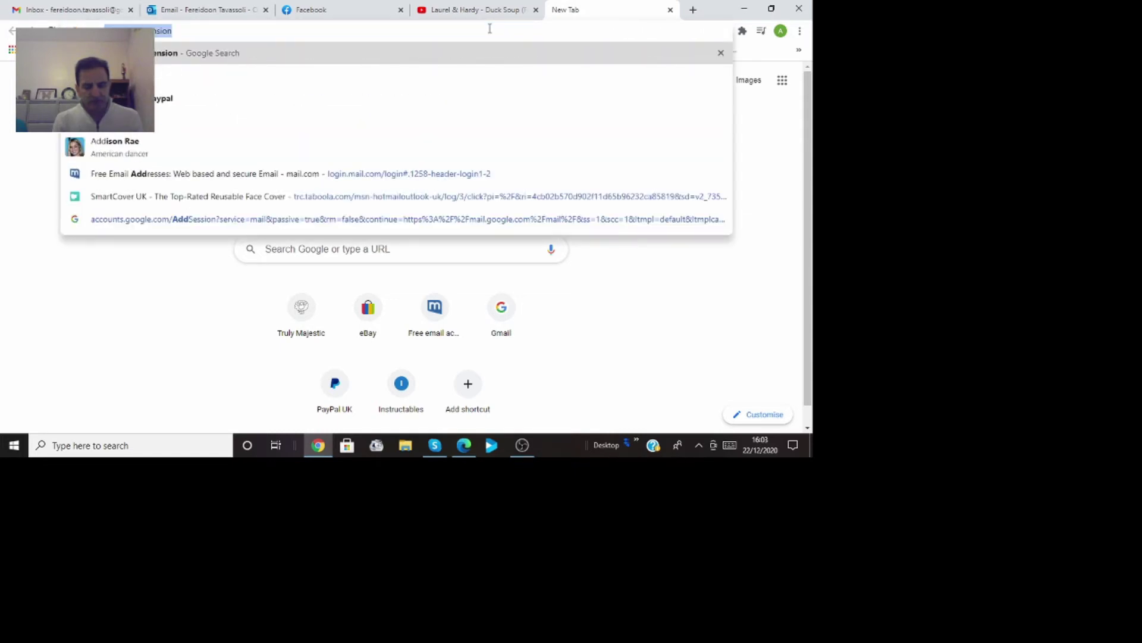
{"action": "type", "text": " blocker "}
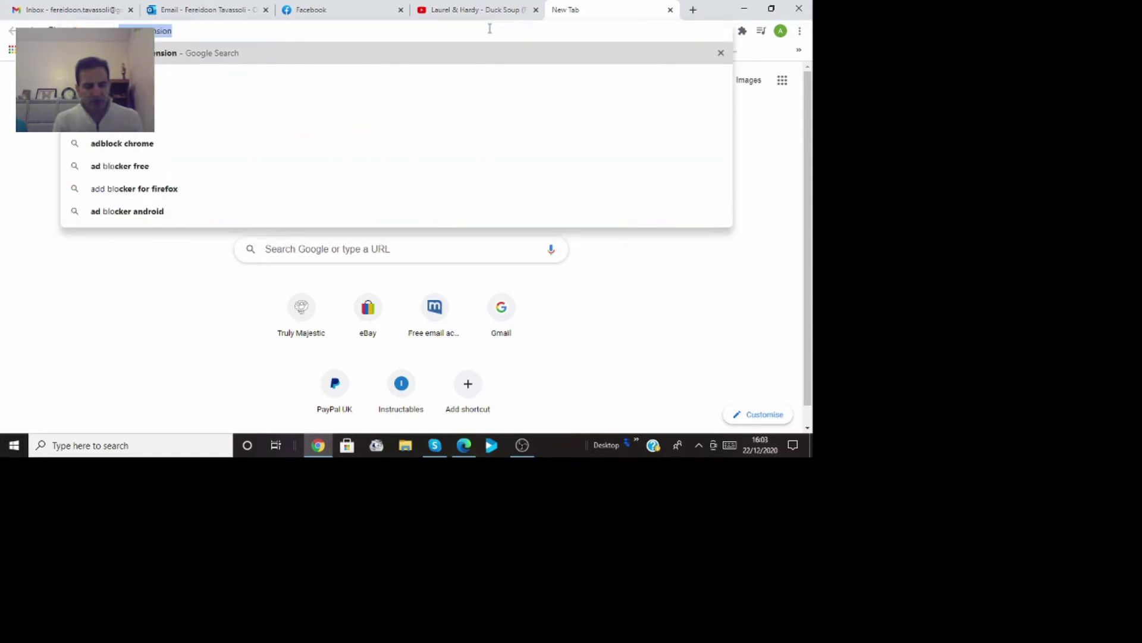
{"action": "type", "text": "ex"}
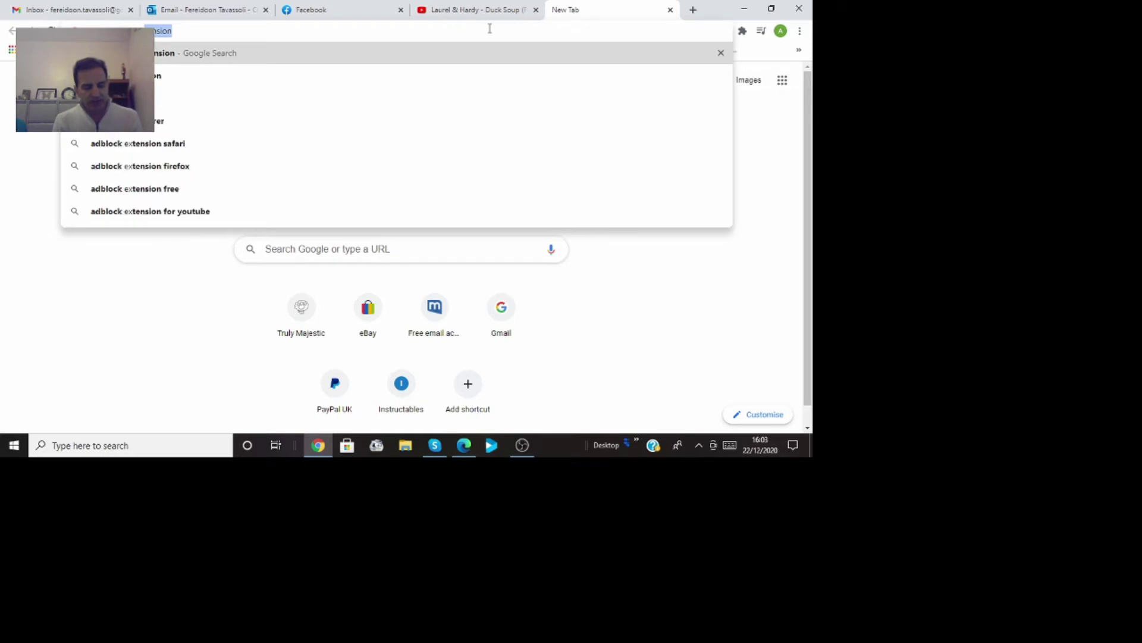
{"action": "type", "text": "tension"}
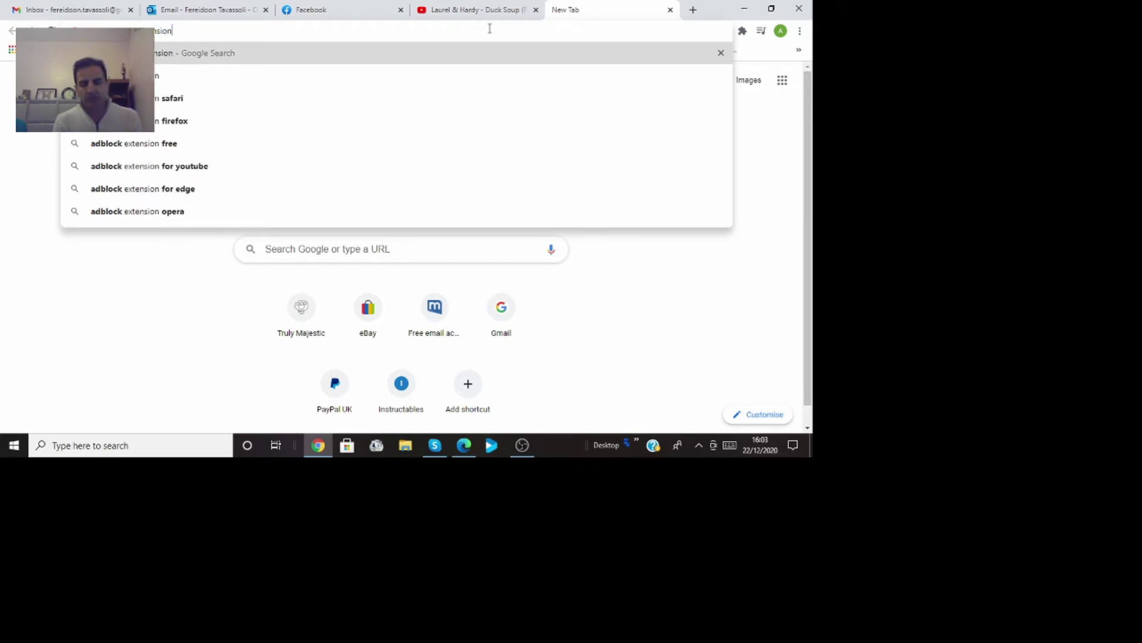
{"action": "key", "text": "Return"}
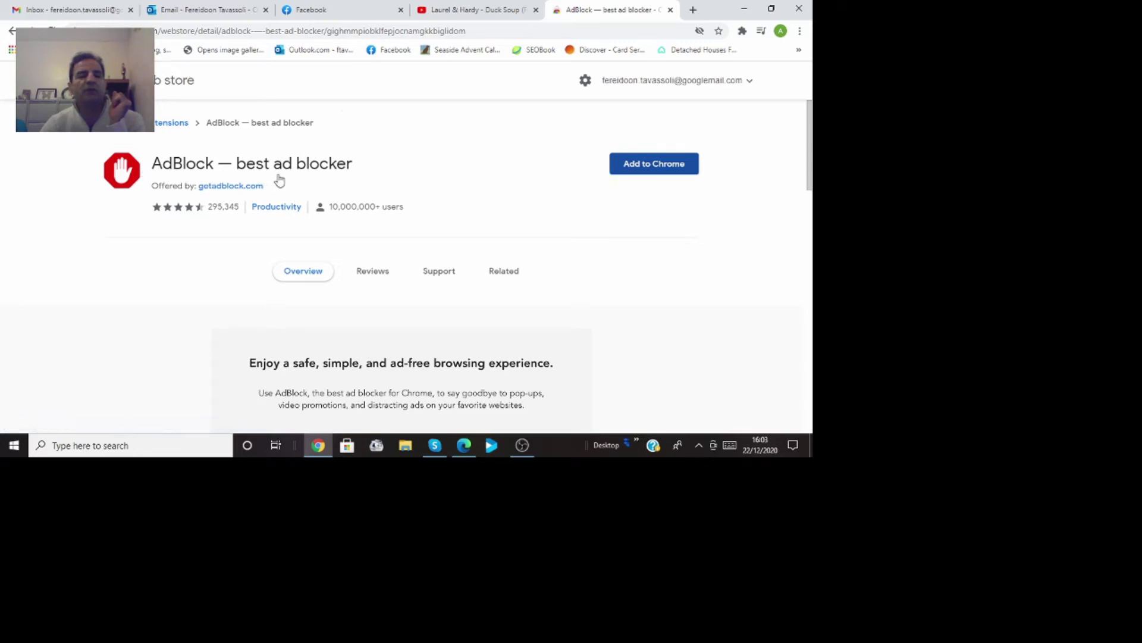
Step: Add AdBlock to Chrome and confirm with Add extension
{"action": "left_click", "coordinate": [632, 169]}
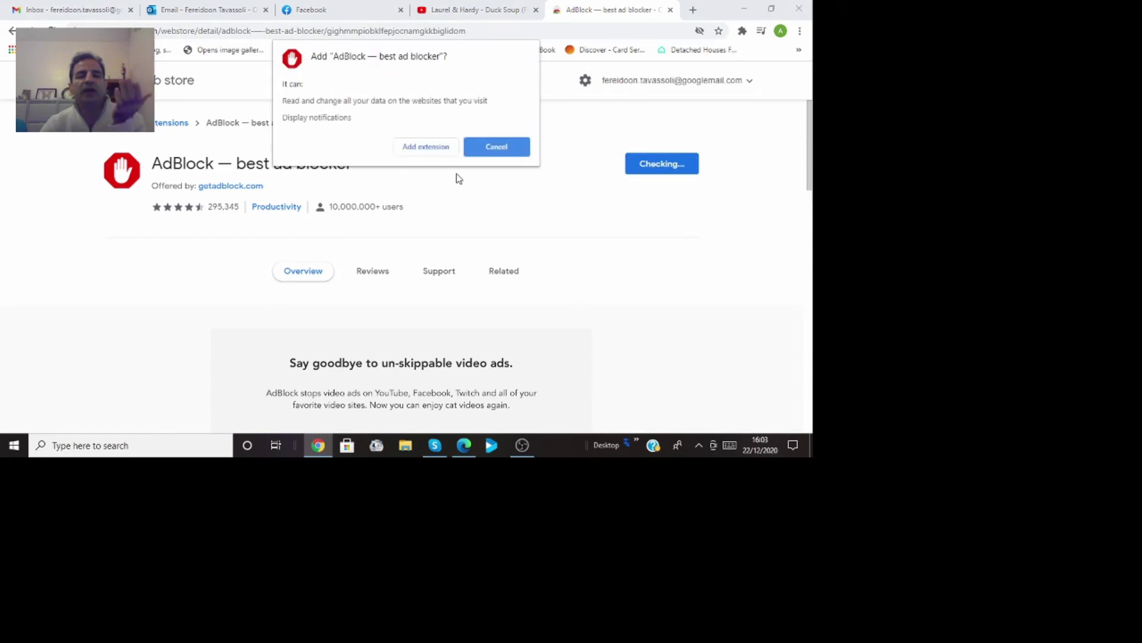
{"action": "left_click", "coordinate": [420, 148]}
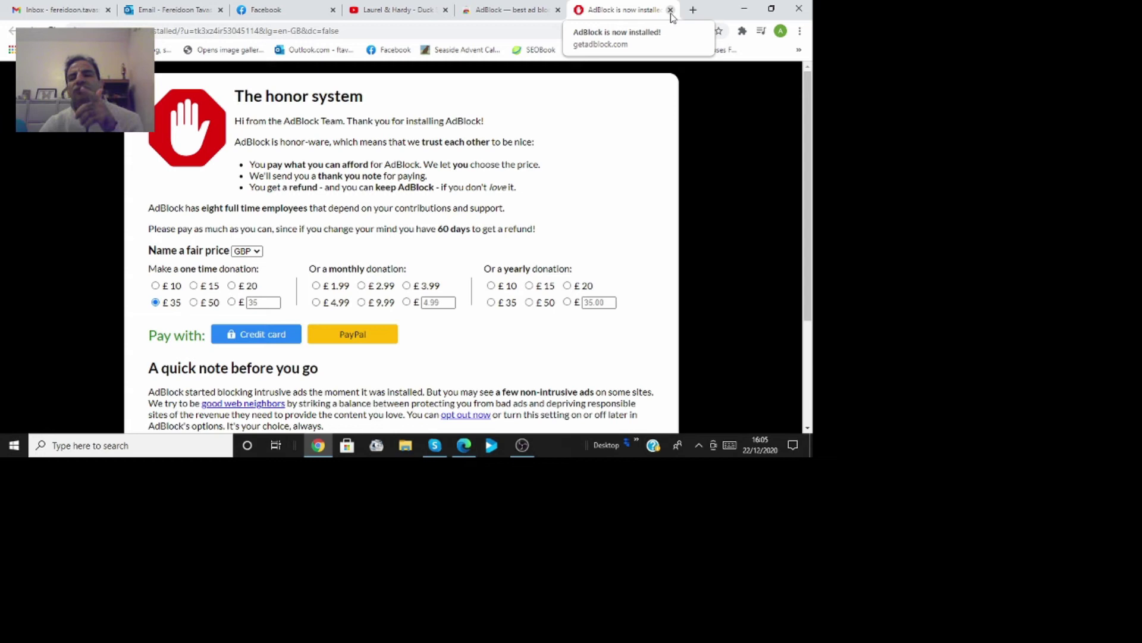
Step: Close the AdBlock welcome tab, confirm AdBlock in the Extensions list, and go to Outlook
{"action": "left_click", "coordinate": [670, 11]}
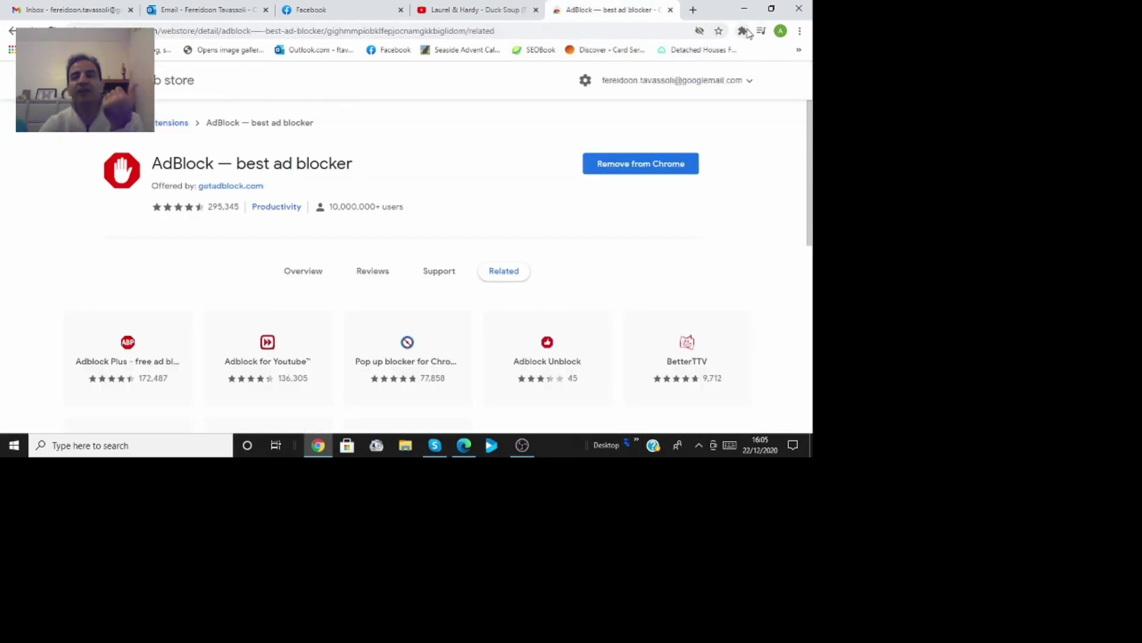
{"action": "left_click", "coordinate": [742, 31]}
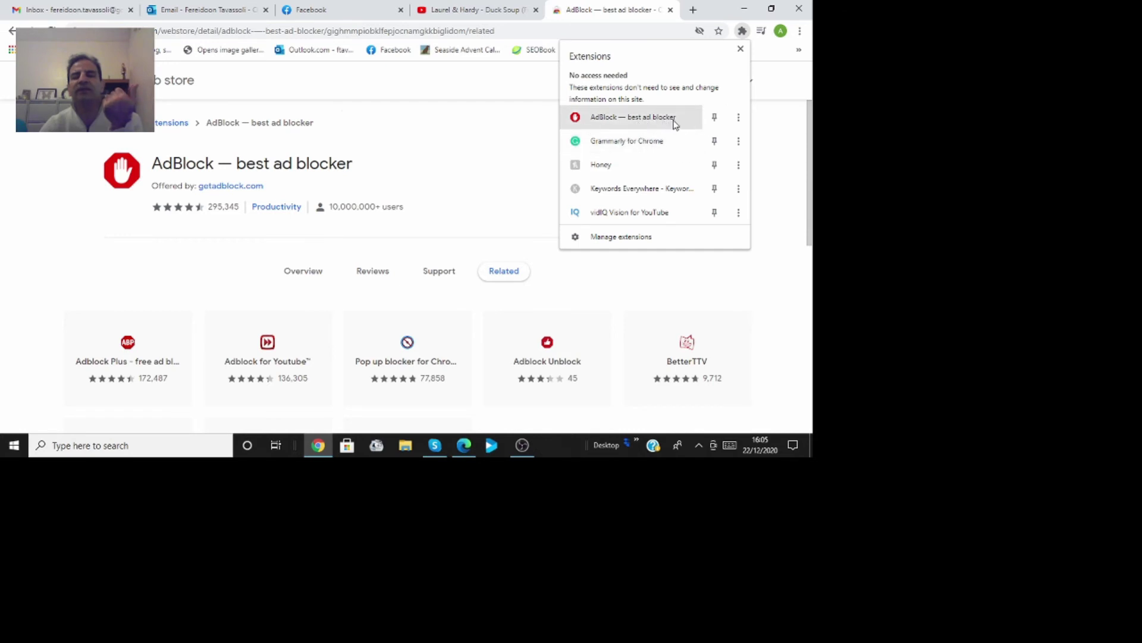
{"action": "left_click", "coordinate": [742, 31]}
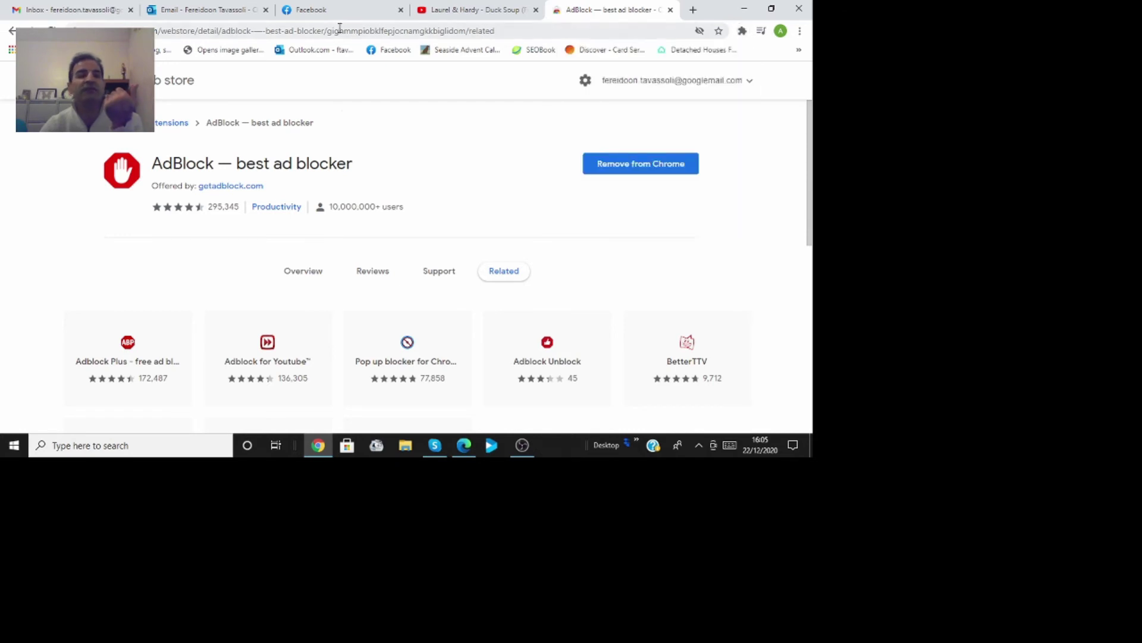
{"action": "left_click", "coordinate": [215, 15]}
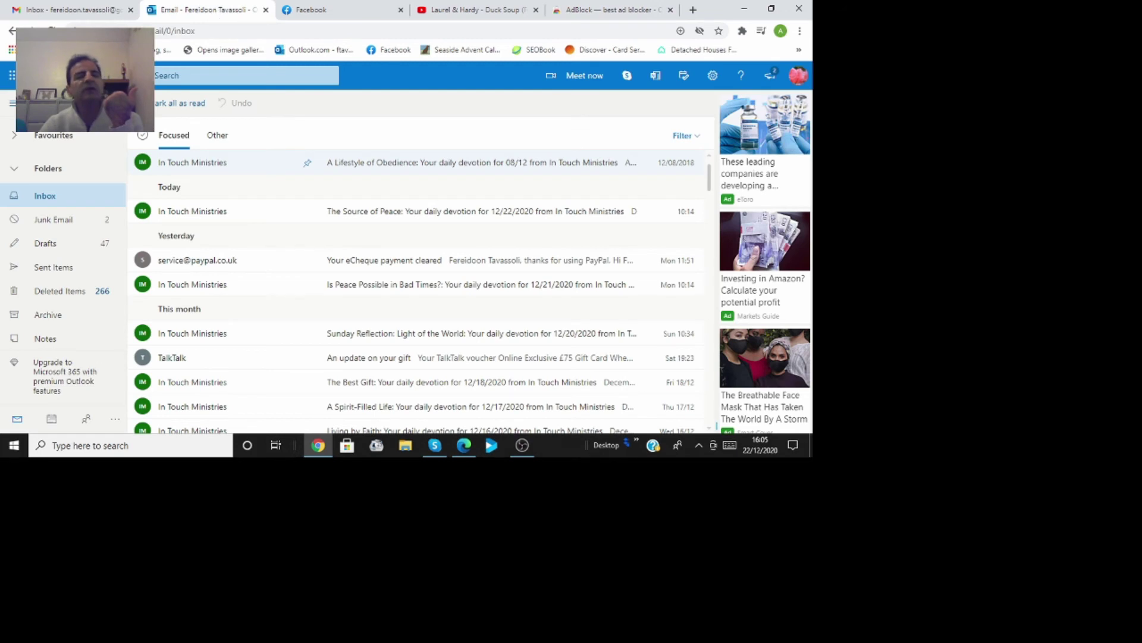
Step: Refresh the Outlook inbox with F5 so the ads give way to the ad-blocker notice
{"action": "key", "text": "F5"}
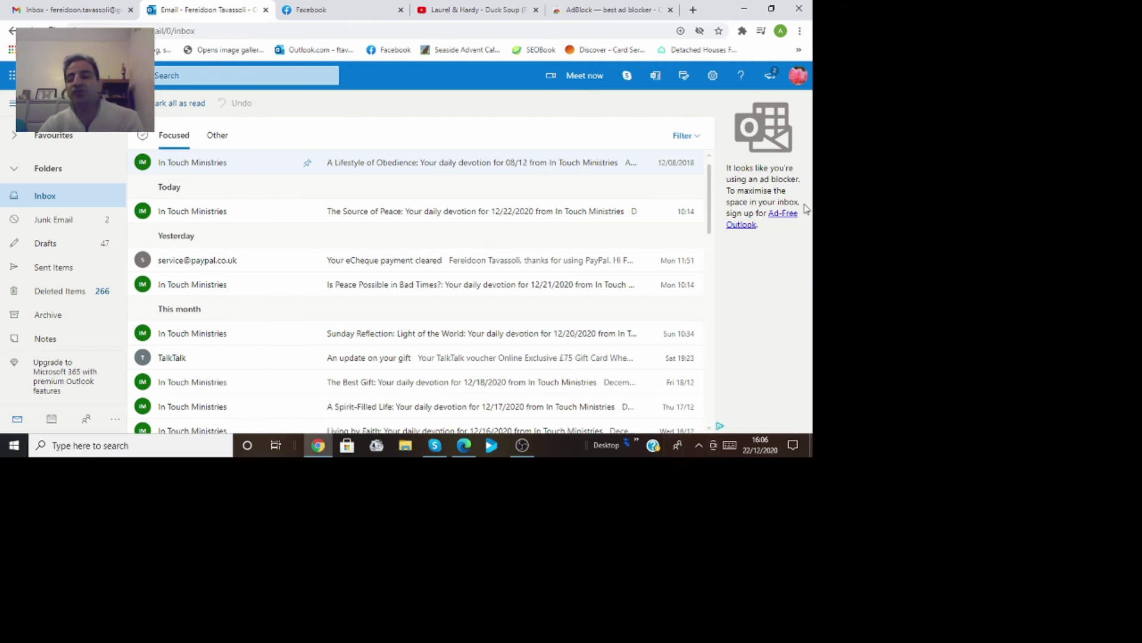
{"action": "left_click", "coordinate": [742, 31]}
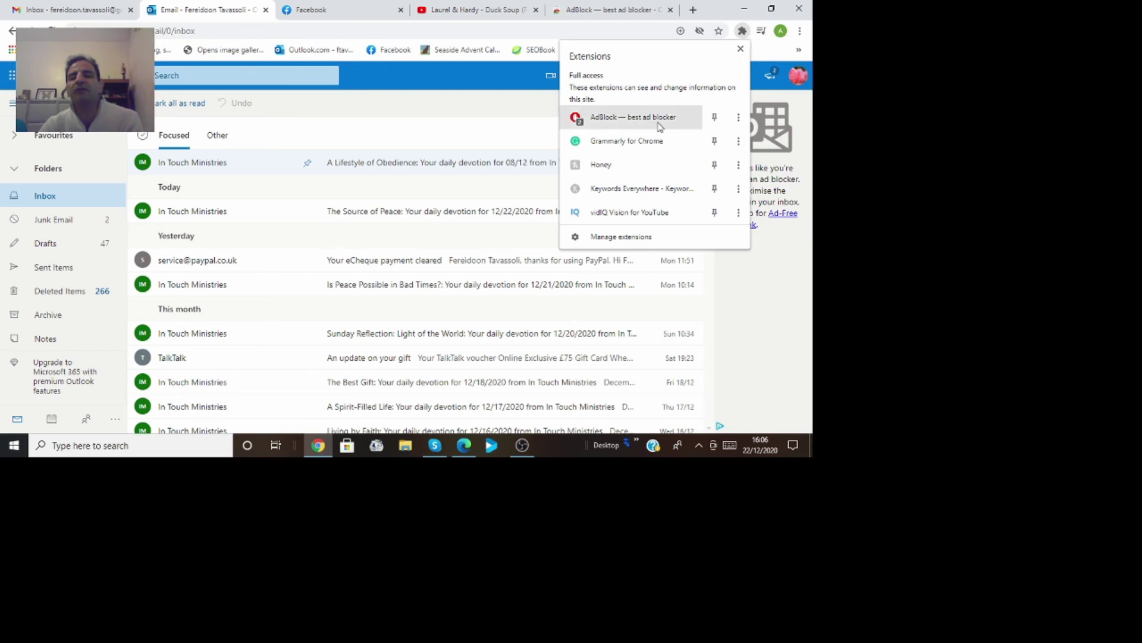
{"action": "left_click", "coordinate": [658, 122]}
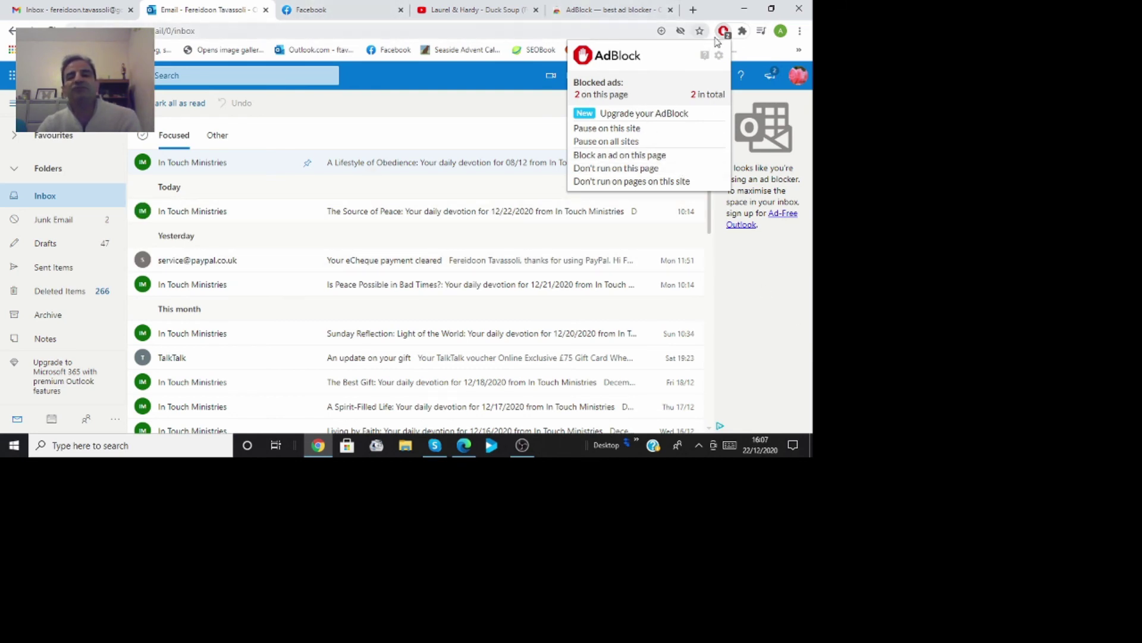
{"action": "key", "text": "Escape"}
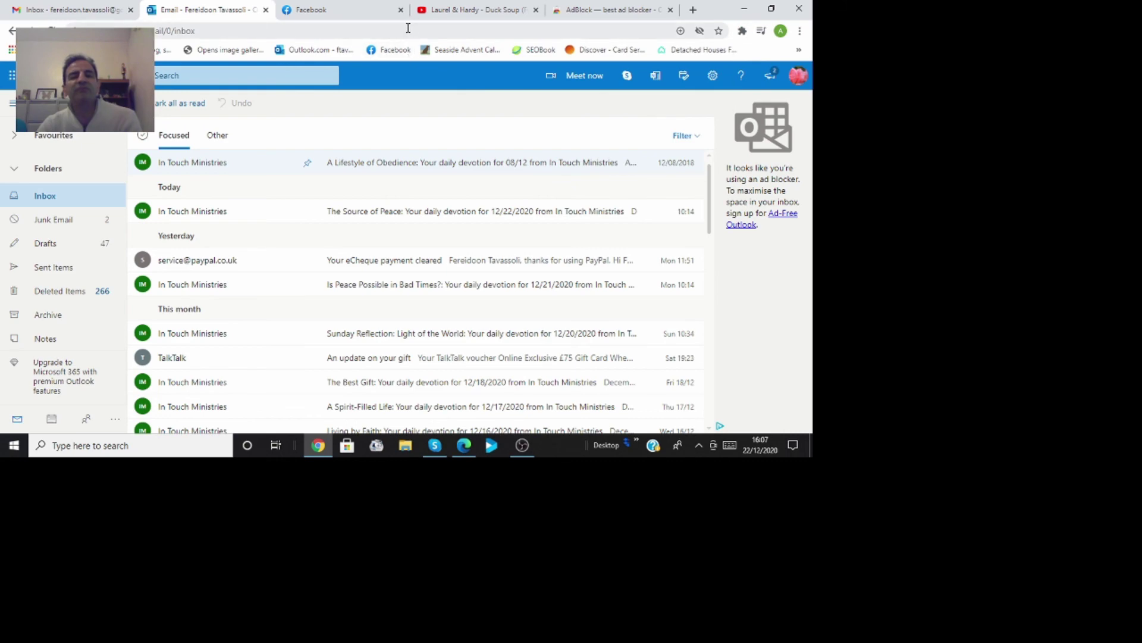
{"action": "left_click", "coordinate": [436, 25]}
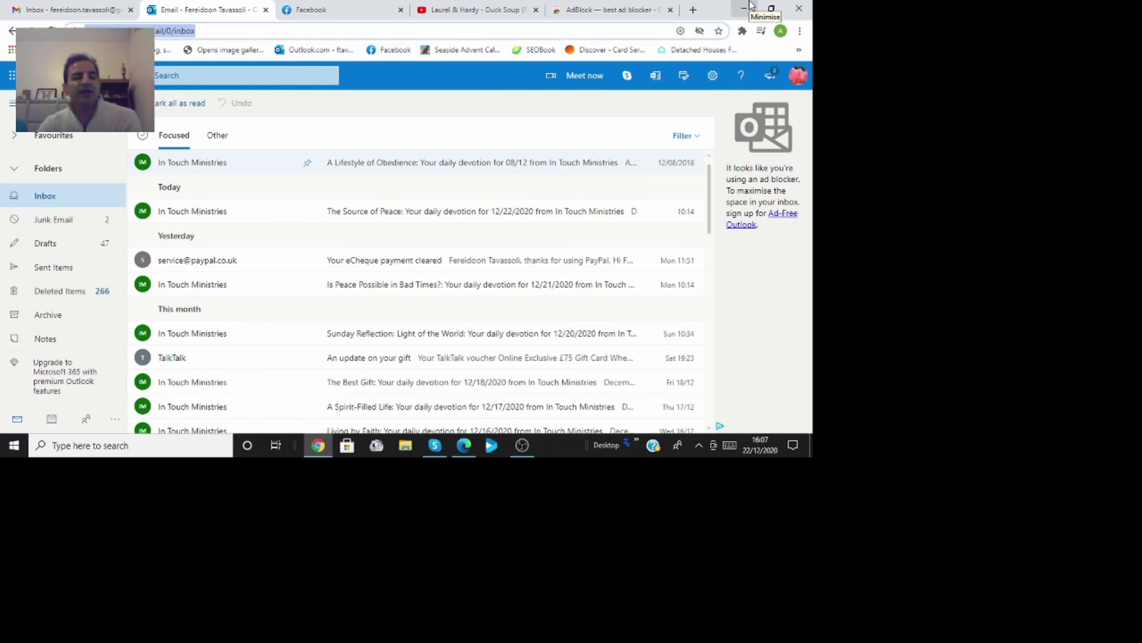
{"action": "left_click", "coordinate": [751, 6]}
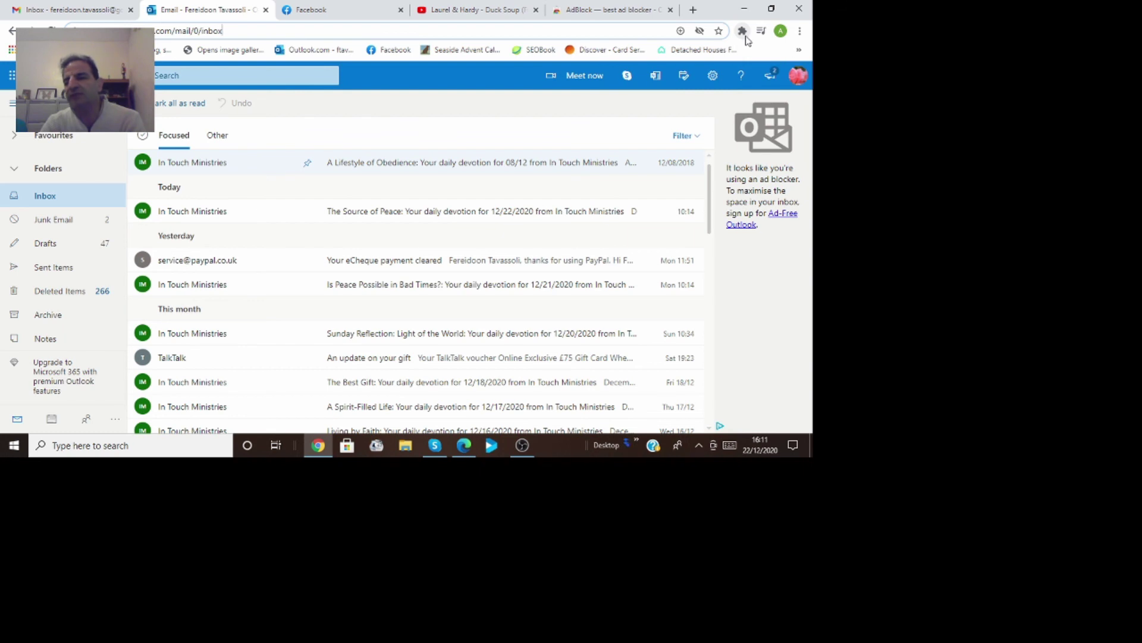
{"action": "left_click", "coordinate": [742, 31]}
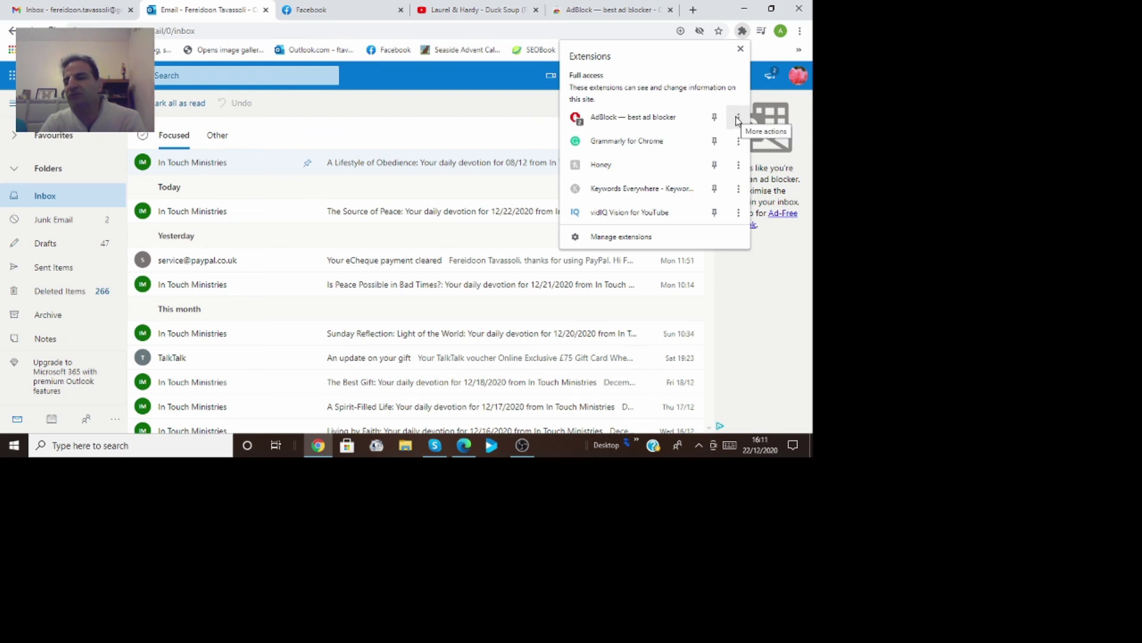
{"action": "left_click", "coordinate": [737, 119]}
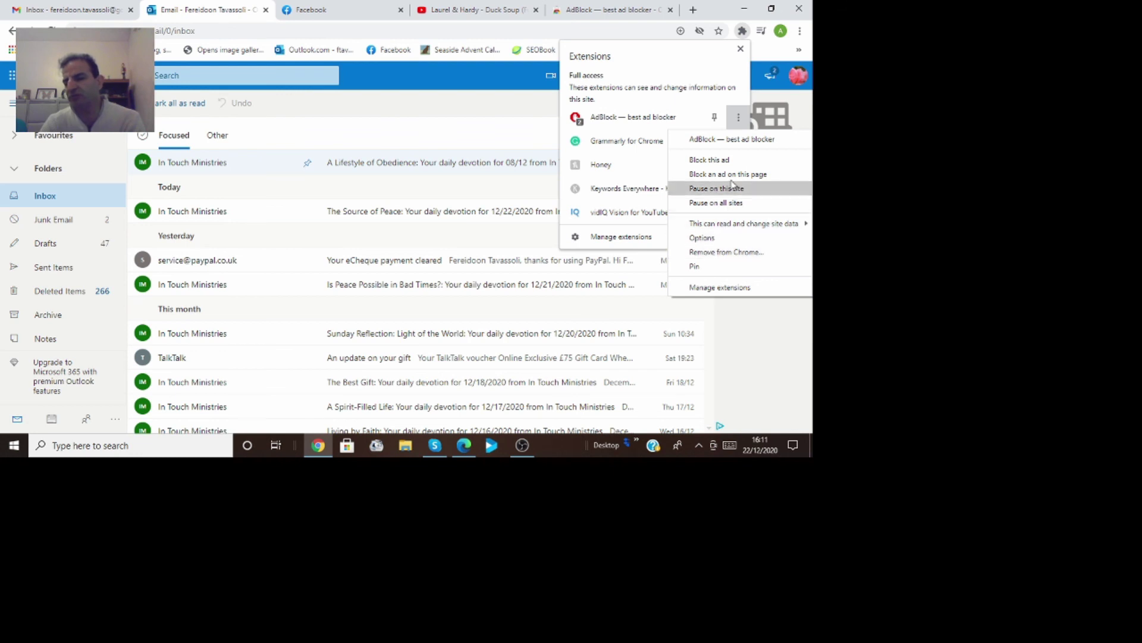
{"action": "left_click", "coordinate": [634, 30]}
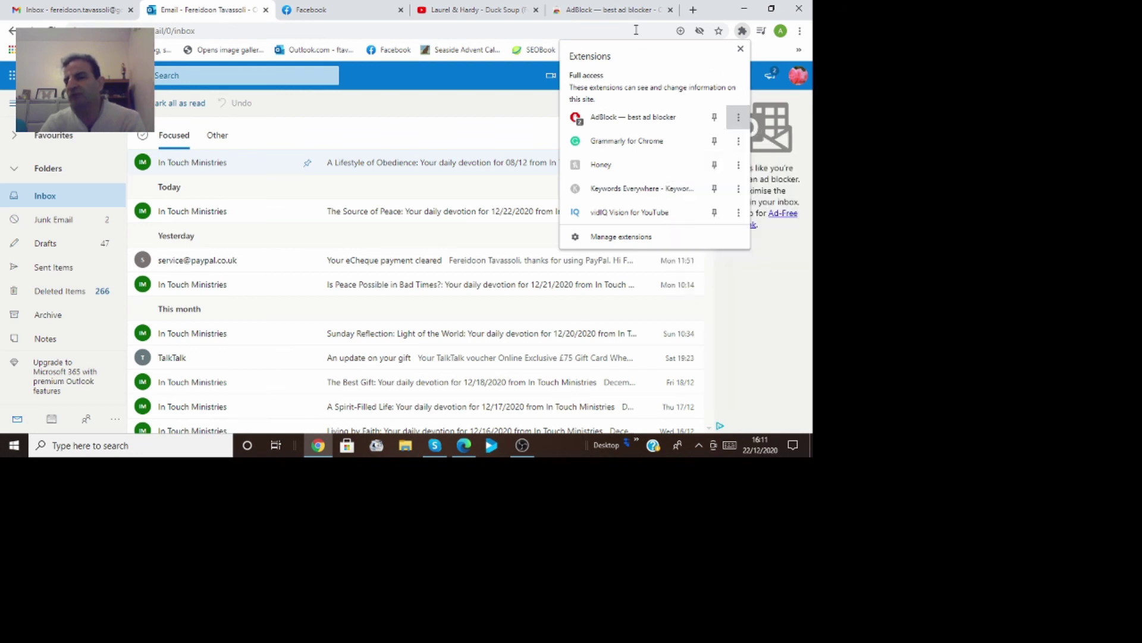
{"action": "left_click", "coordinate": [636, 29]}
{"action": "left_click", "coordinate": [636, 30]}
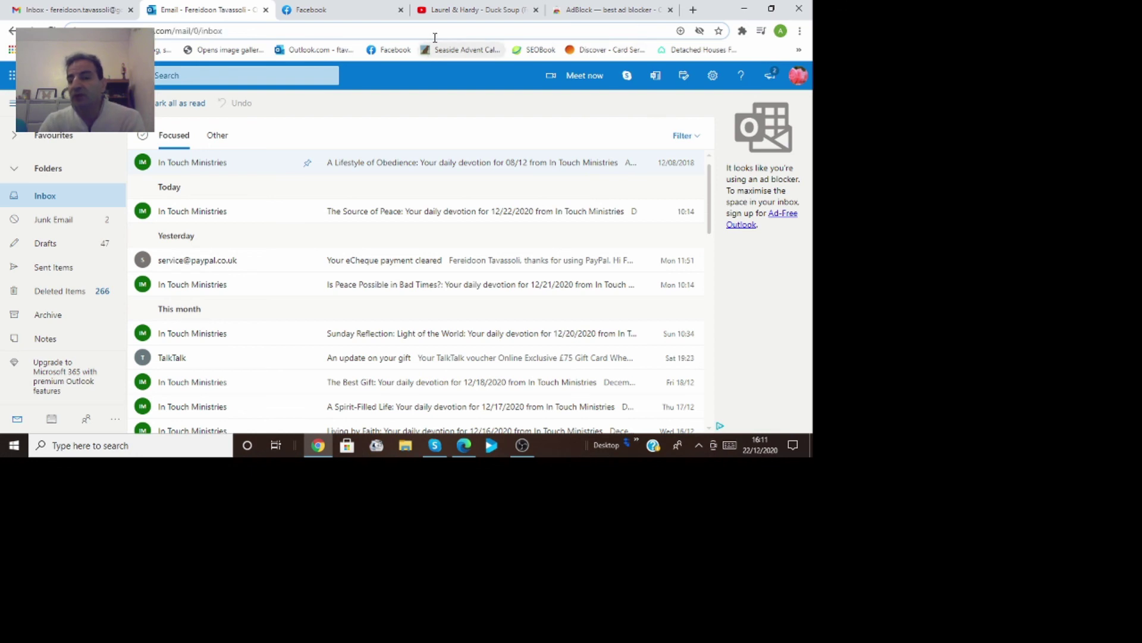